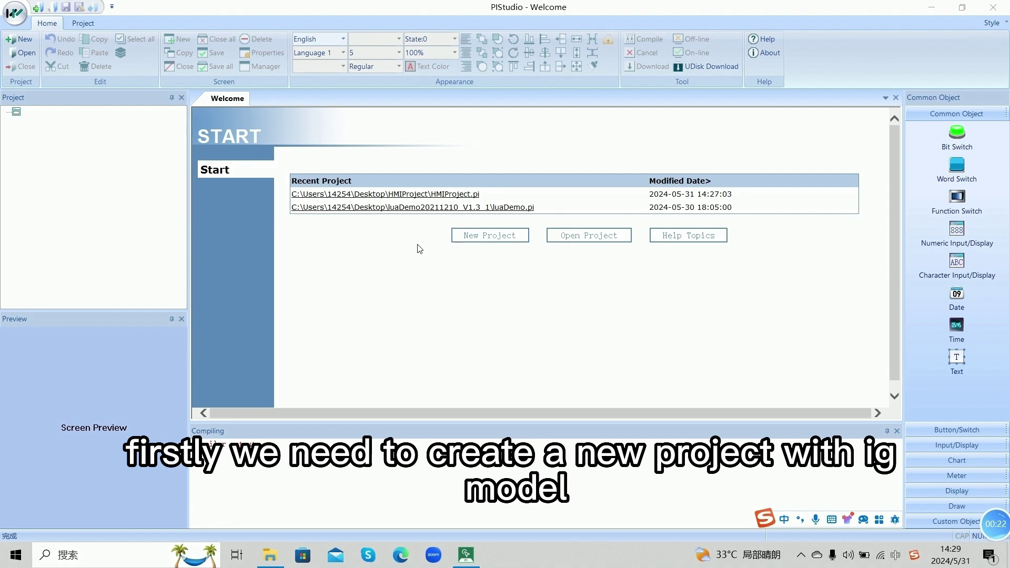
Step: Create a new ig Series project over the existing HMIProject, choosing screen Style 3
left_click(22, 39)
left_click(388, 218)
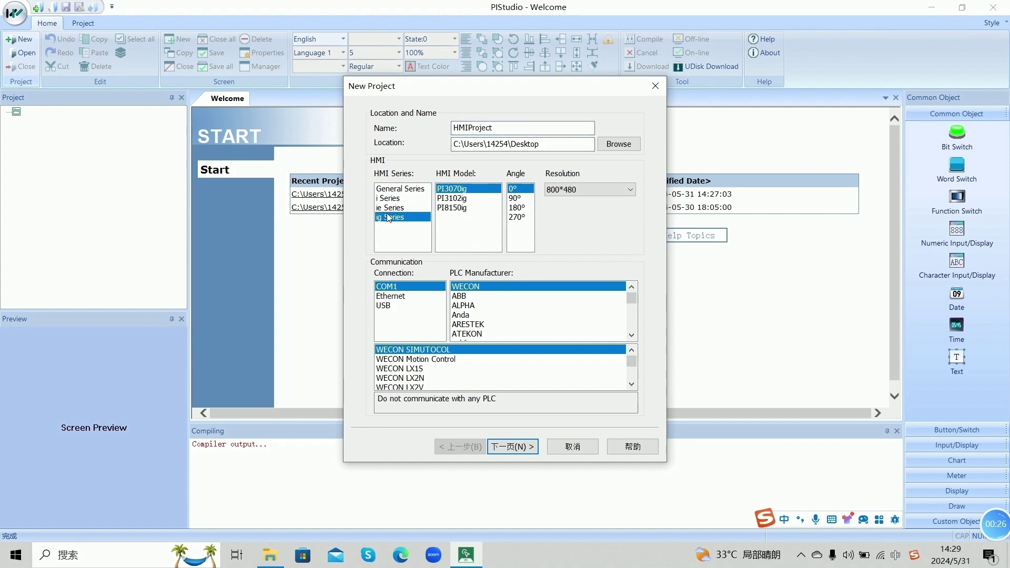
left_click(515, 447)
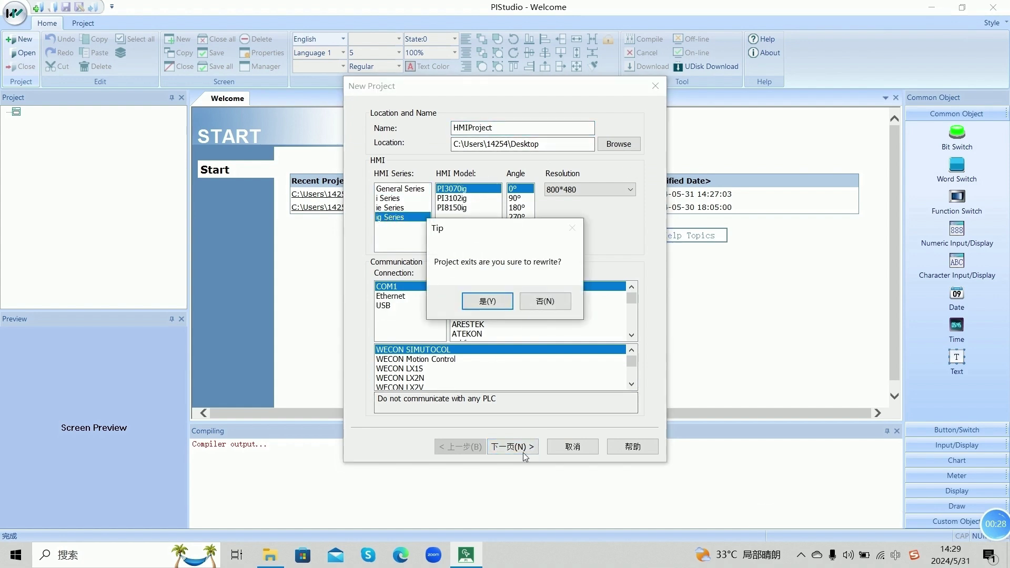
left_click(488, 301)
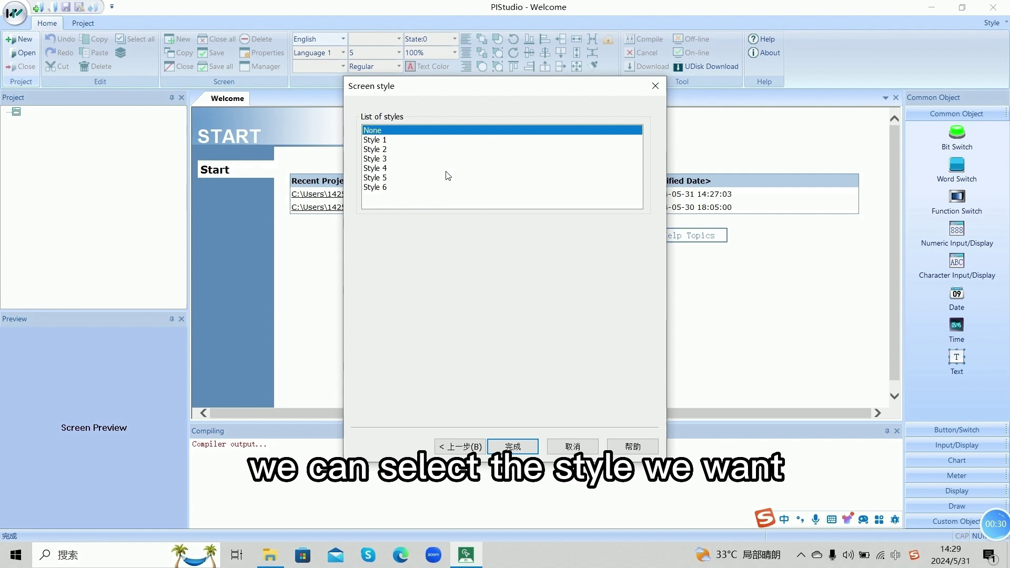
left_click(409, 141)
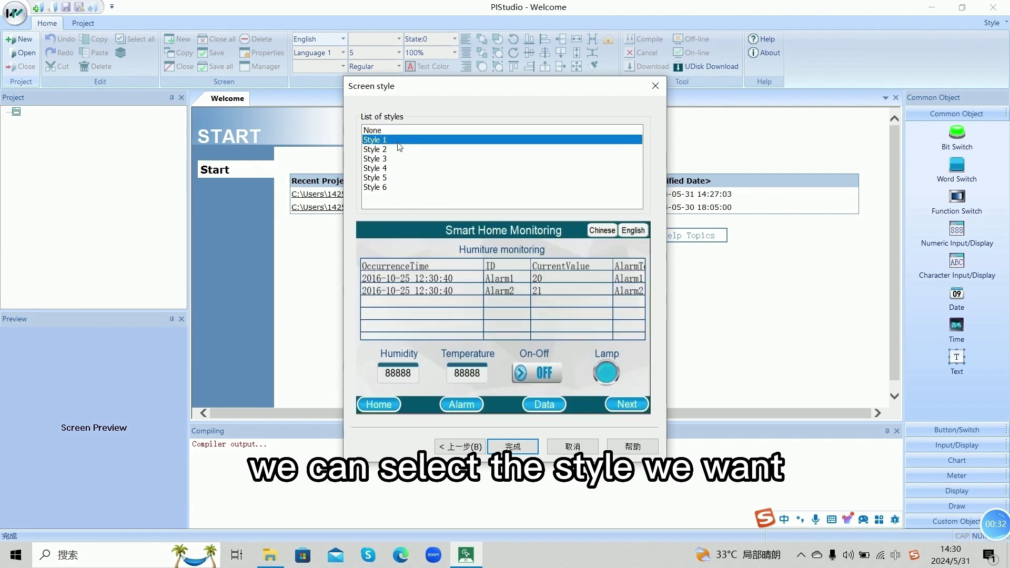
left_click(391, 150)
left_click(392, 159)
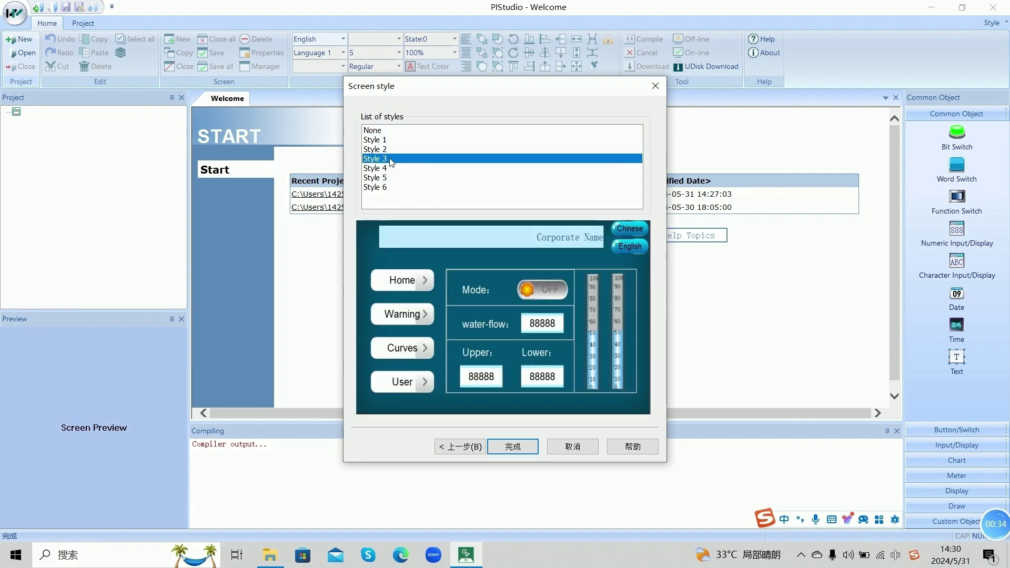
Step: Finish the project wizard and draw a Bit Switch with a Bit Lamp beside it on screen 0
left_click(519, 451)
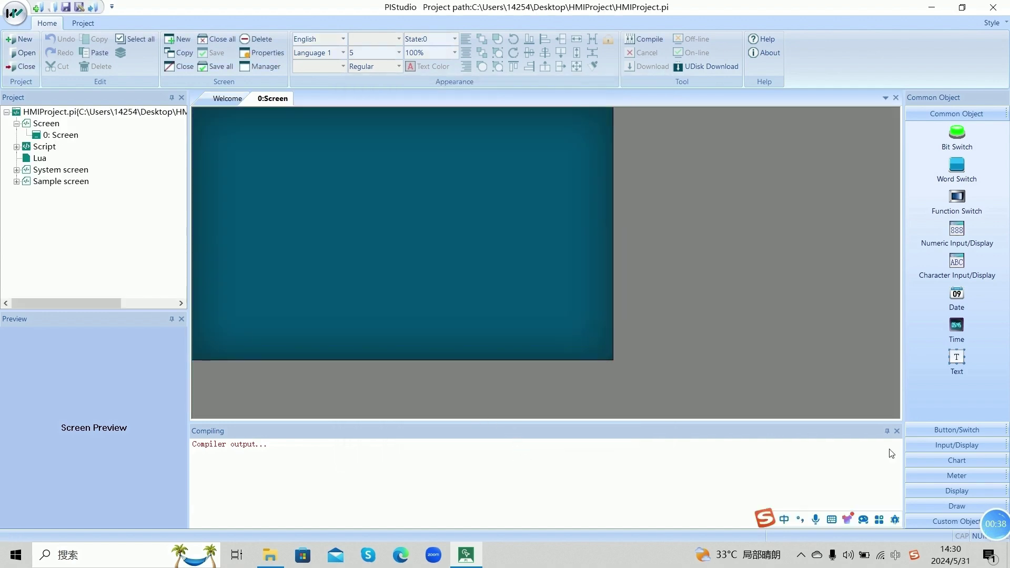
left_click(956, 430)
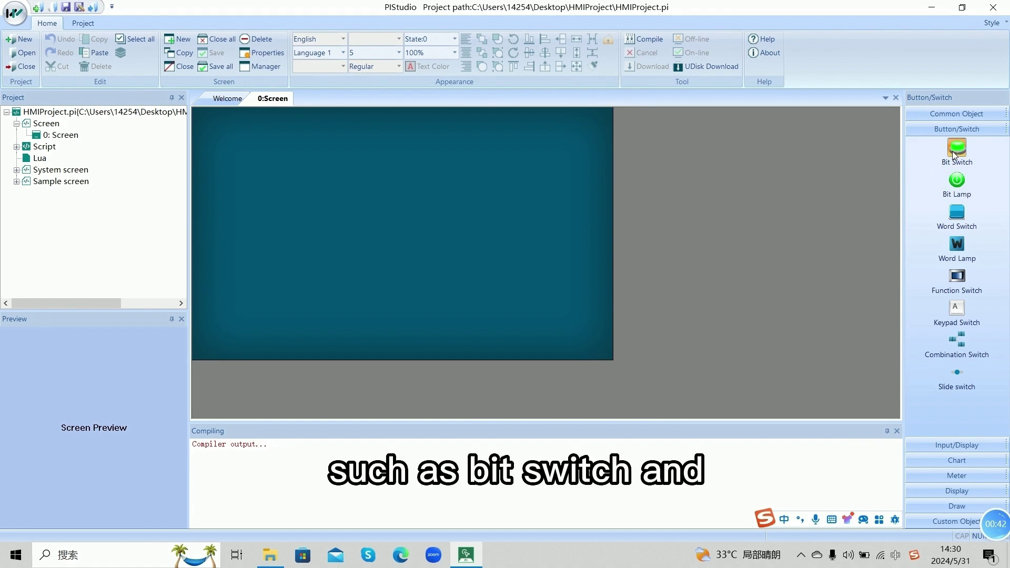
left_click_drag(266, 175, 349, 244)
left_click(957, 180)
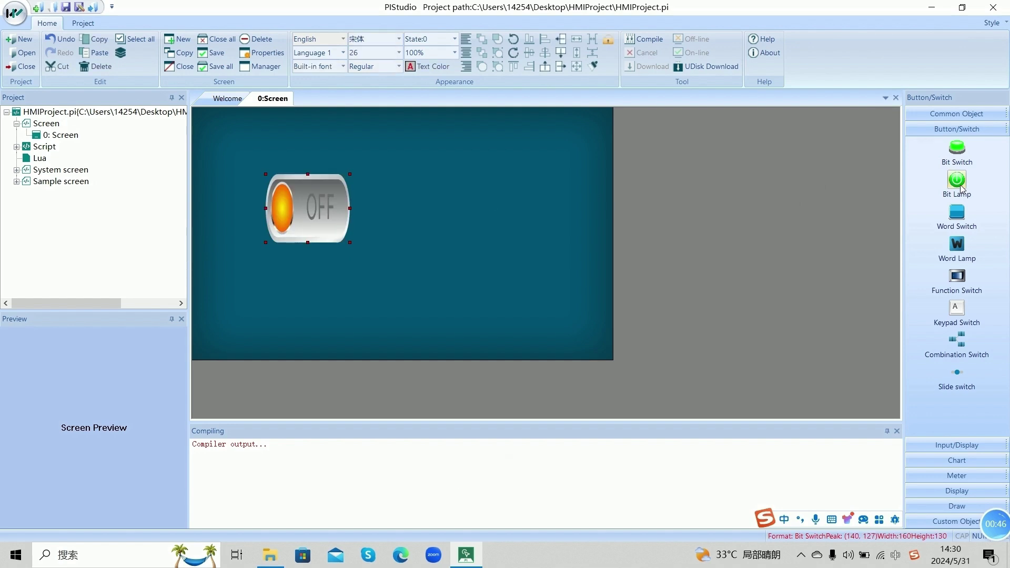
left_click_drag(389, 171, 481, 243)
Step: Bind the Bit Switch's write address to HMI Local Address HDX0.0
double_click(322, 210)
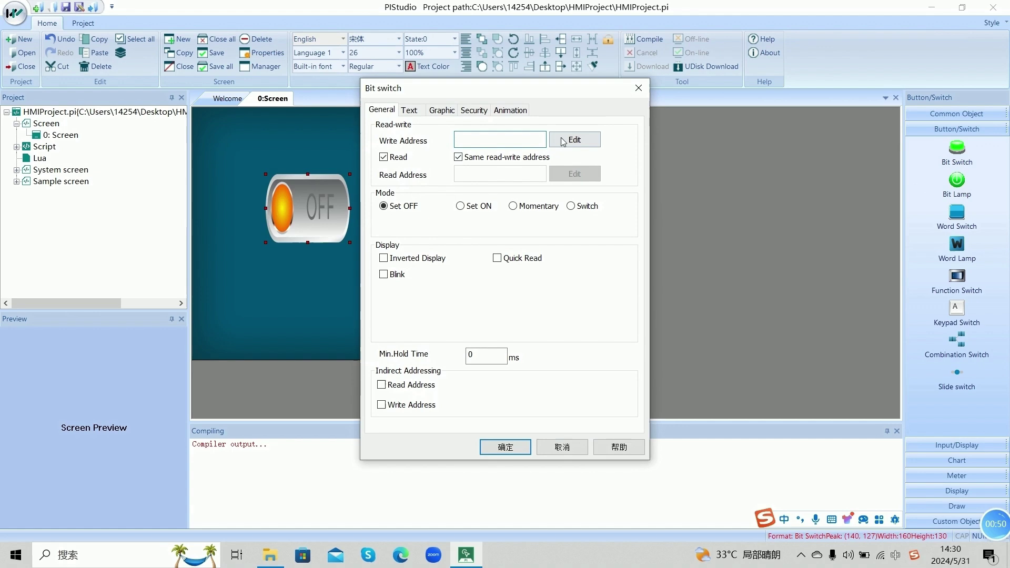
left_click(564, 141)
left_click(454, 157)
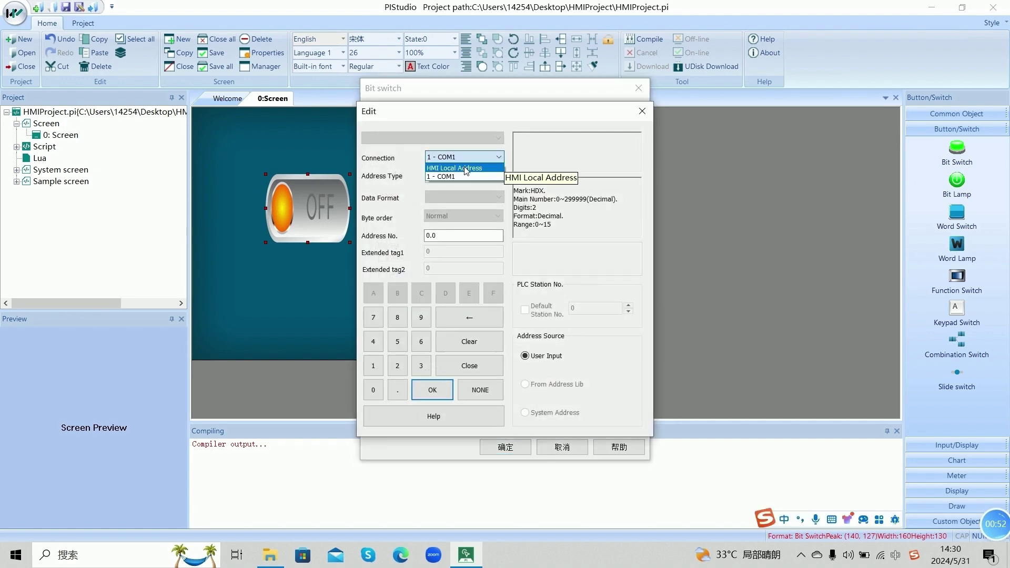
left_click(452, 174)
left_click(432, 390)
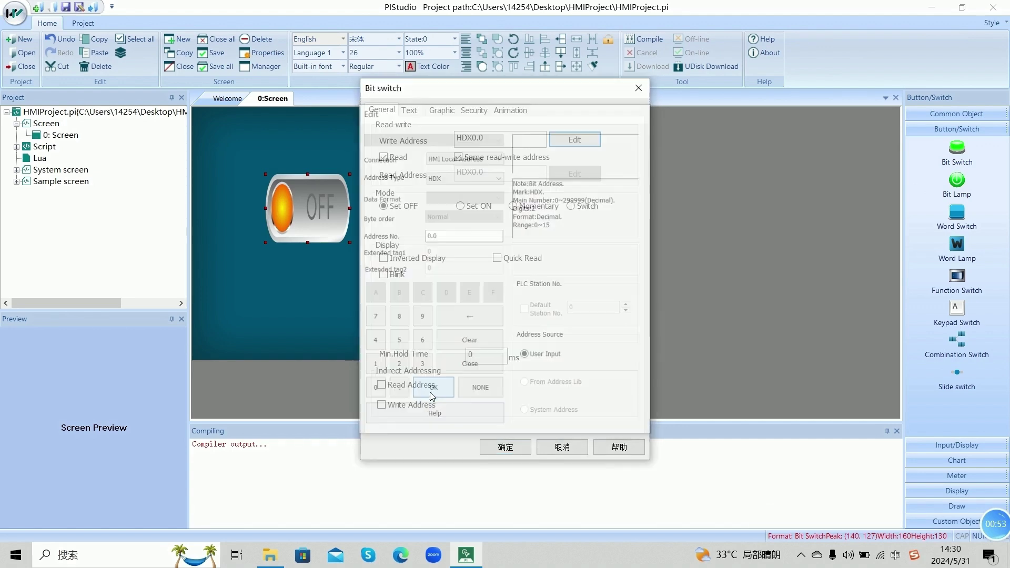
left_click(505, 447)
Step: Bind the Bit Lamp's address to HMI Local Address HDX0.0
double_click(453, 217)
left_click(585, 156)
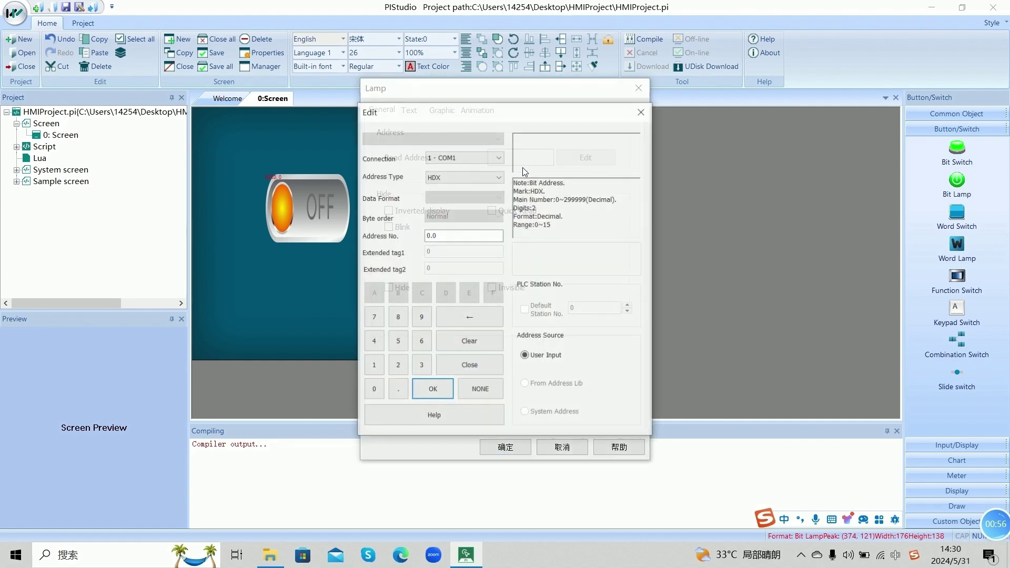
left_click(483, 158)
left_click(460, 168)
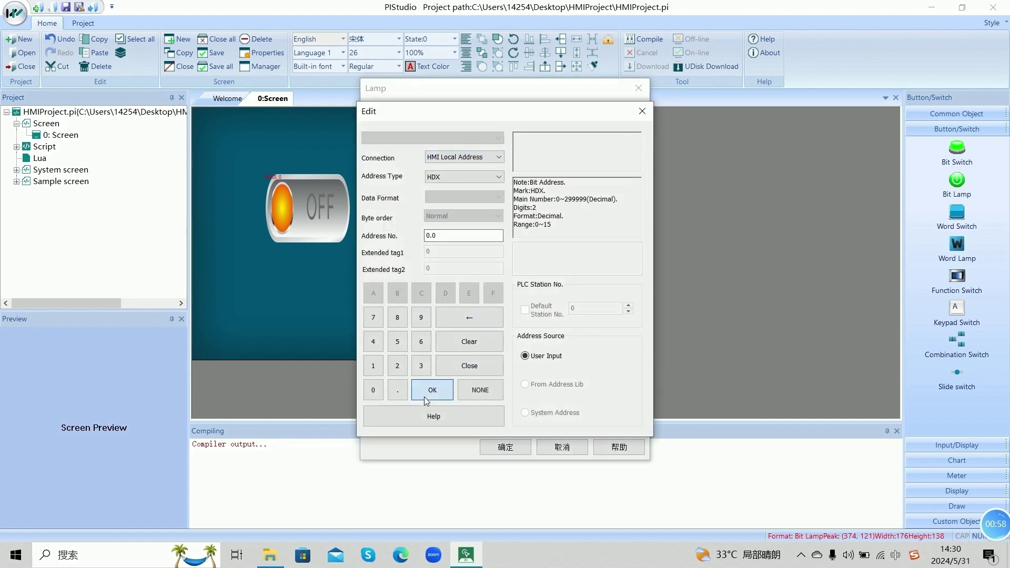
left_click(424, 396)
left_click(490, 453)
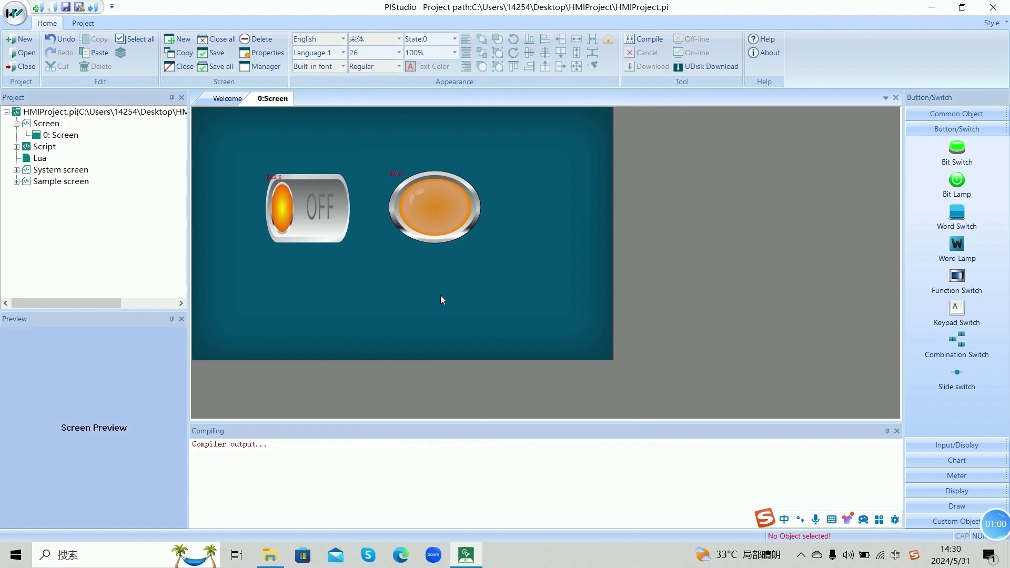
Step: Accept the project's Cloud settings: enabled, China server, default password, uploading to Cloud
left_click(88, 24)
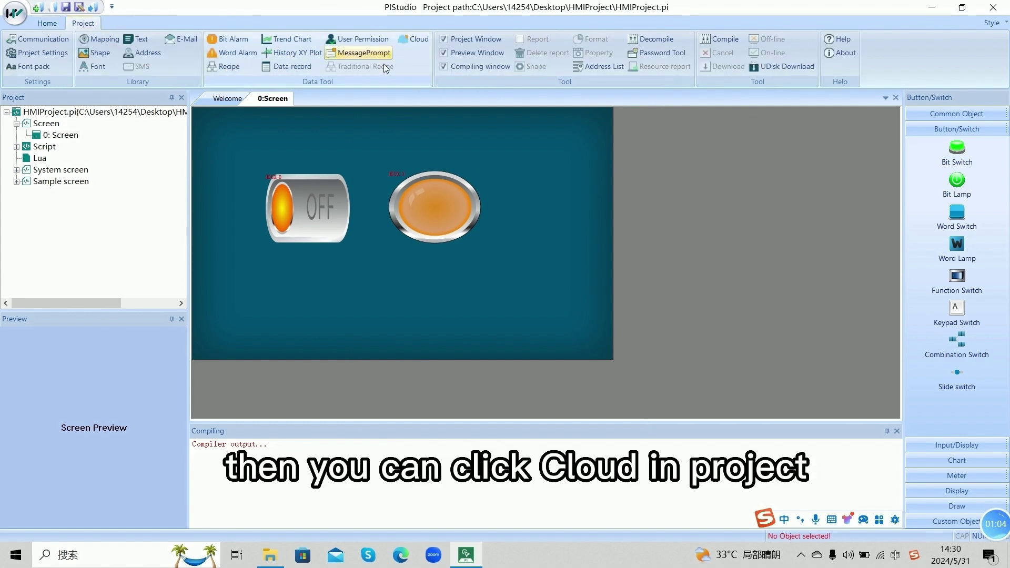
left_click(409, 42)
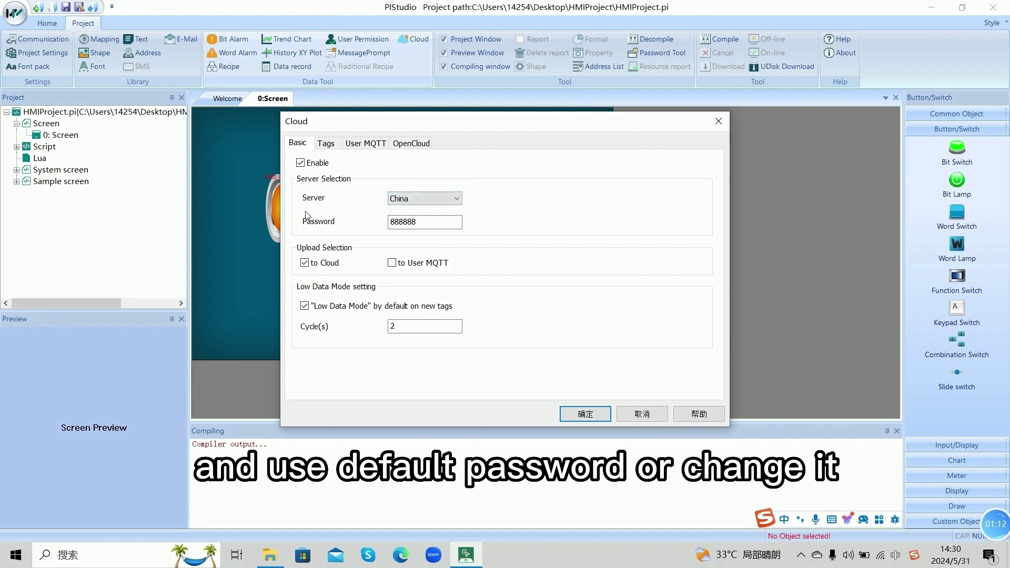
double_click(390, 223)
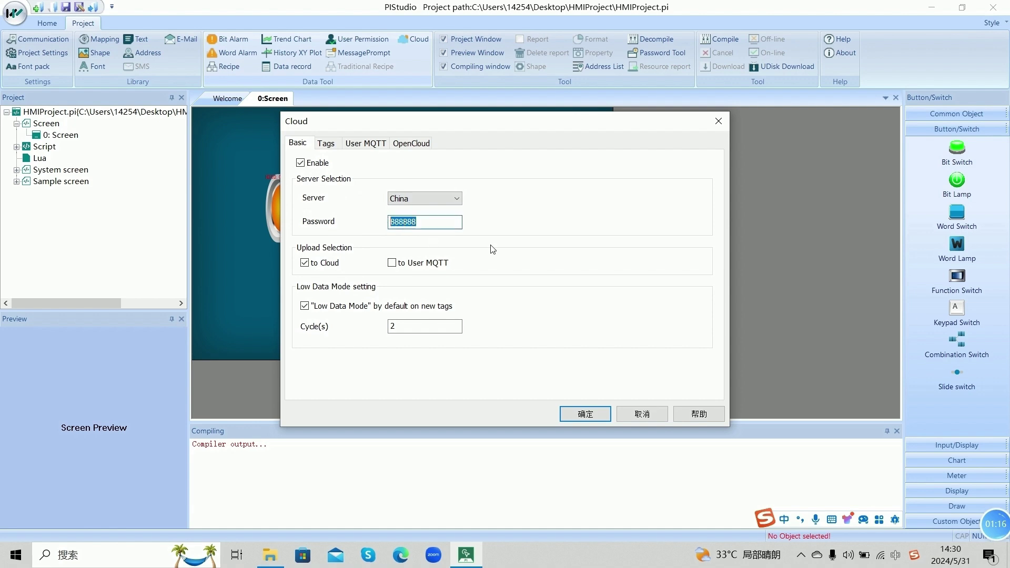
left_click(596, 413)
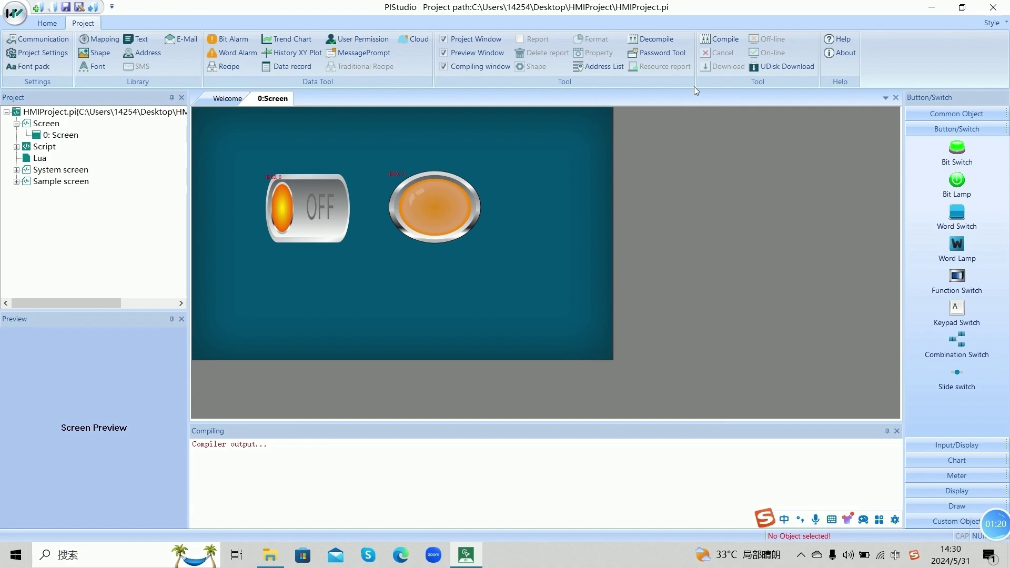
Step: Compile the project, copy the HMI's machine code, and download from PC to HMI
left_click(717, 42)
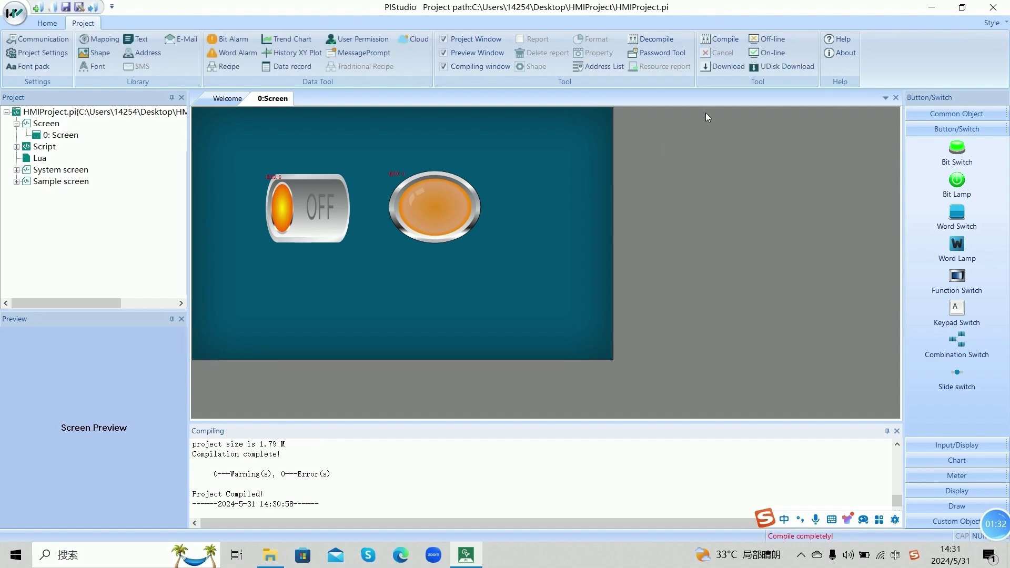
left_click(717, 67)
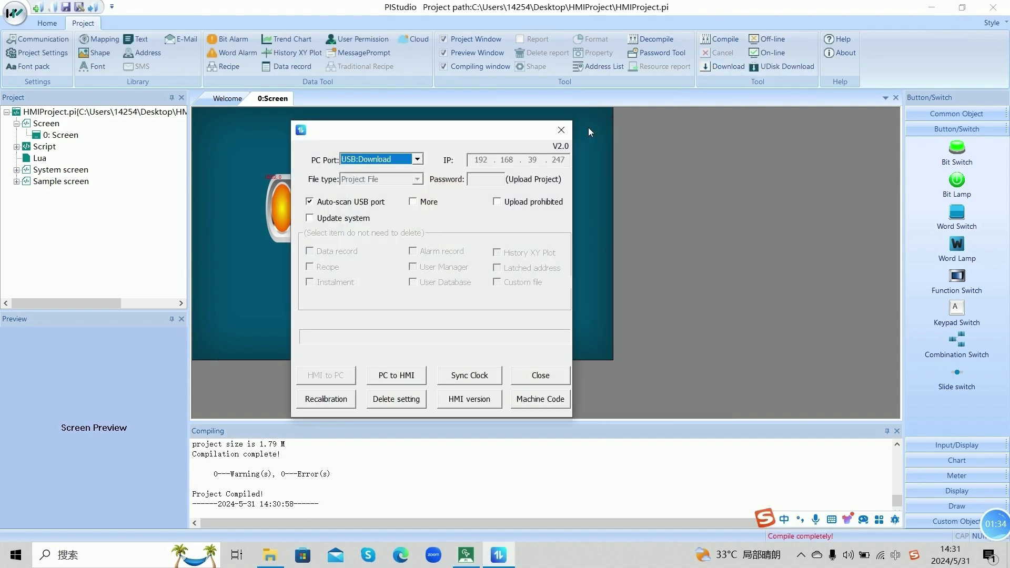
left_click_drag(542, 130, 500, 132)
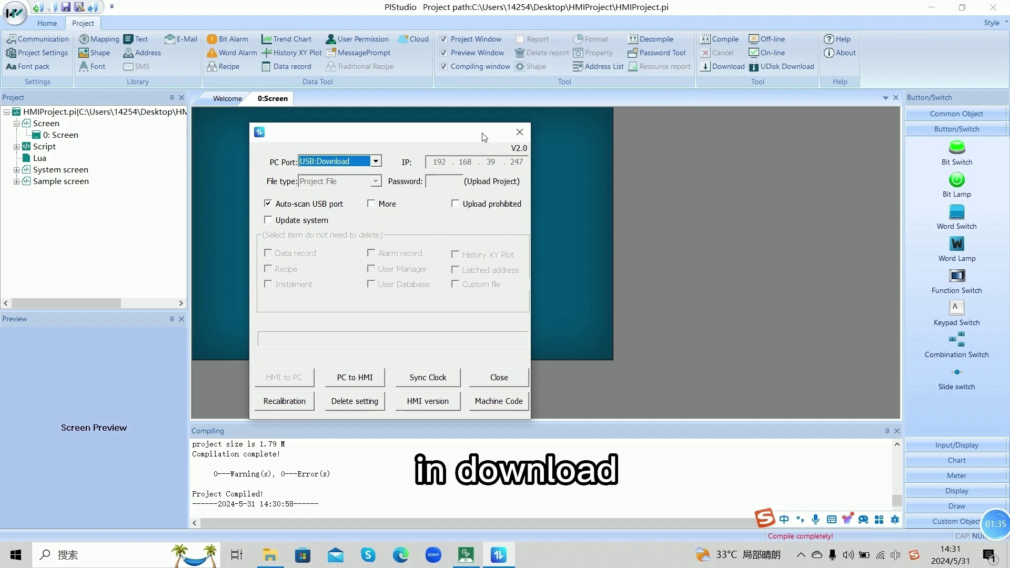
left_click(505, 406)
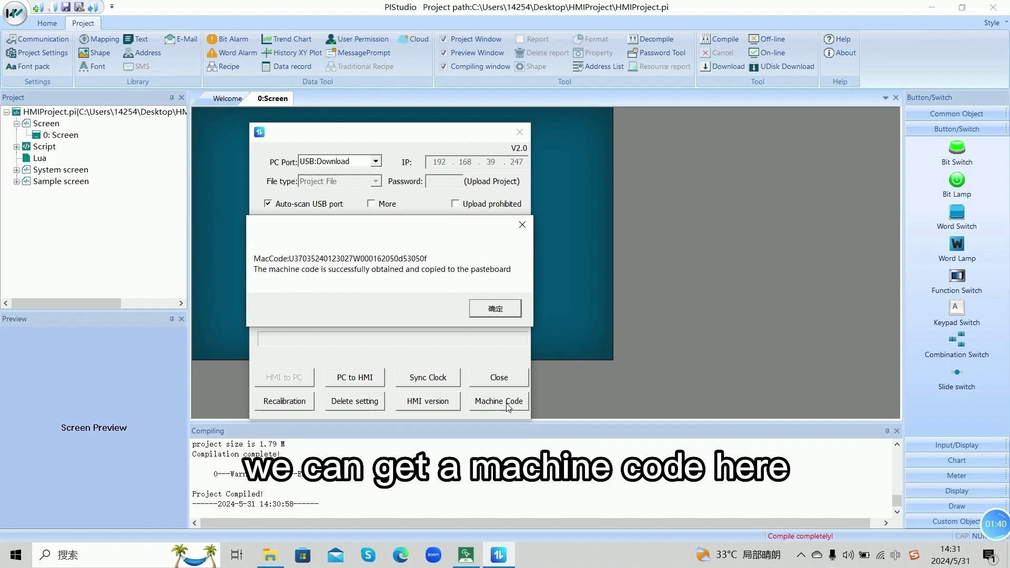
left_click(502, 316)
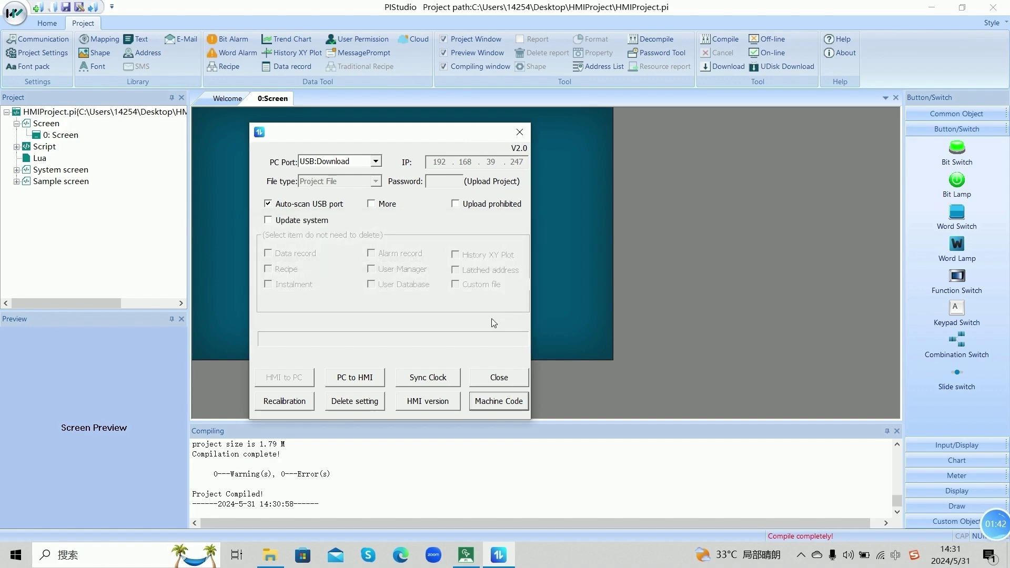
left_click(338, 382)
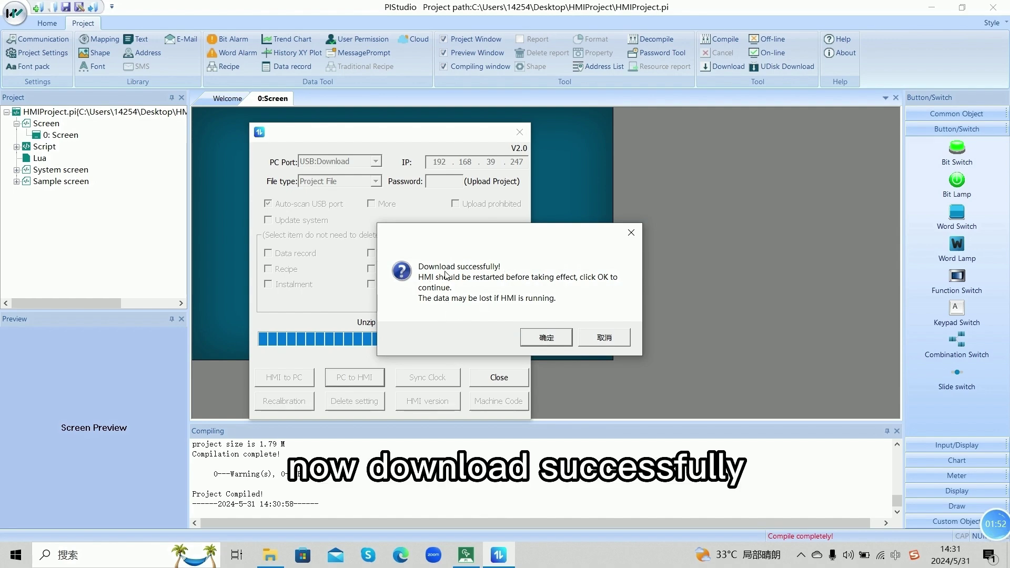
Step: Acknowledge the download success to restart the HMI, then launch V-NET Client
left_click(545, 337)
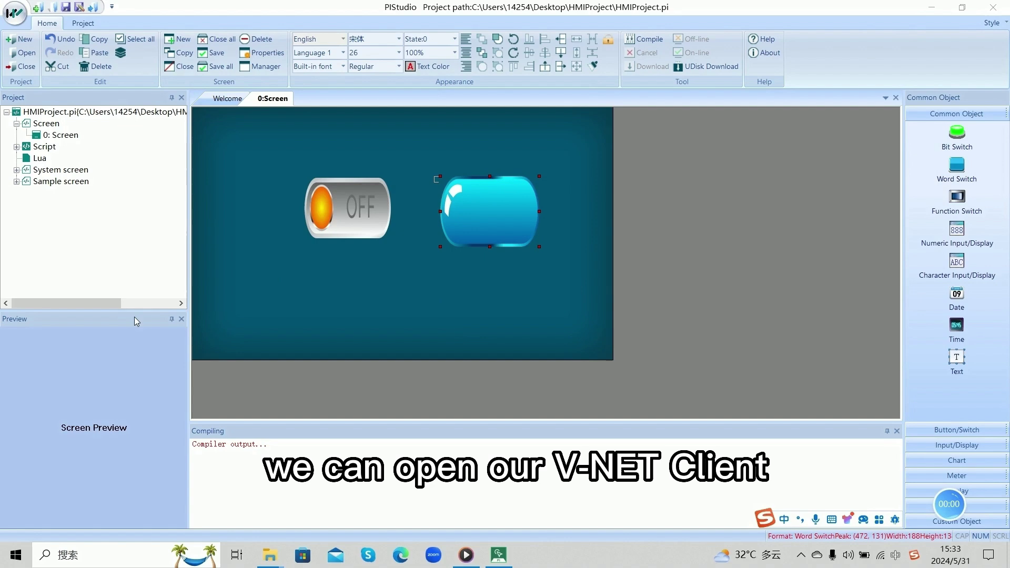
left_click(90, 553)
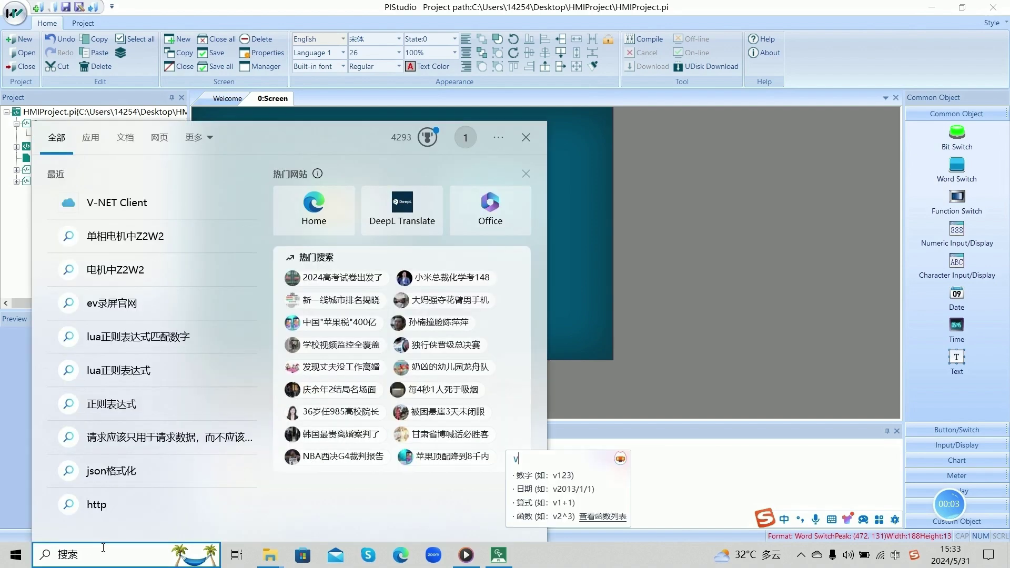
type("v")
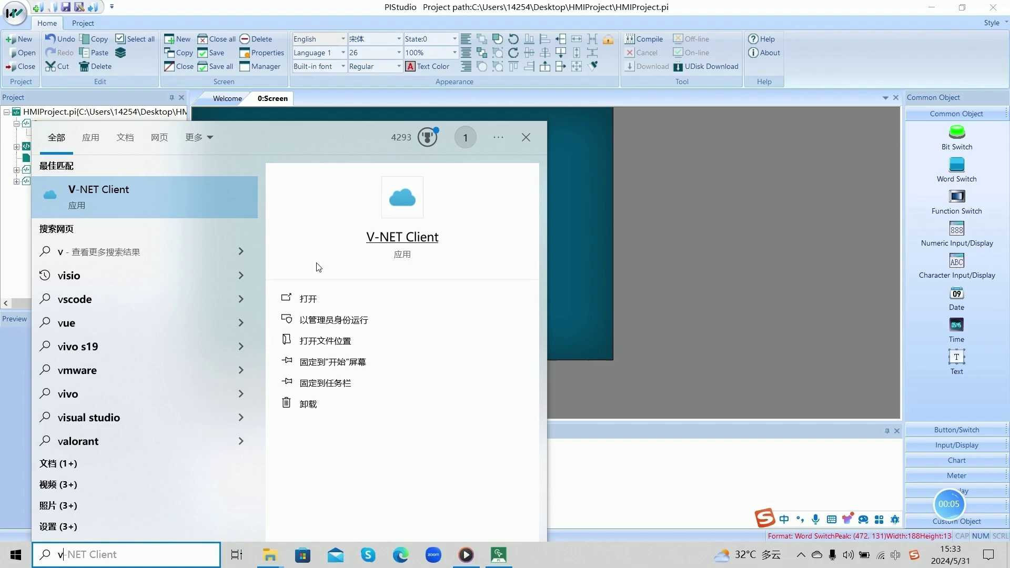
left_click(295, 299)
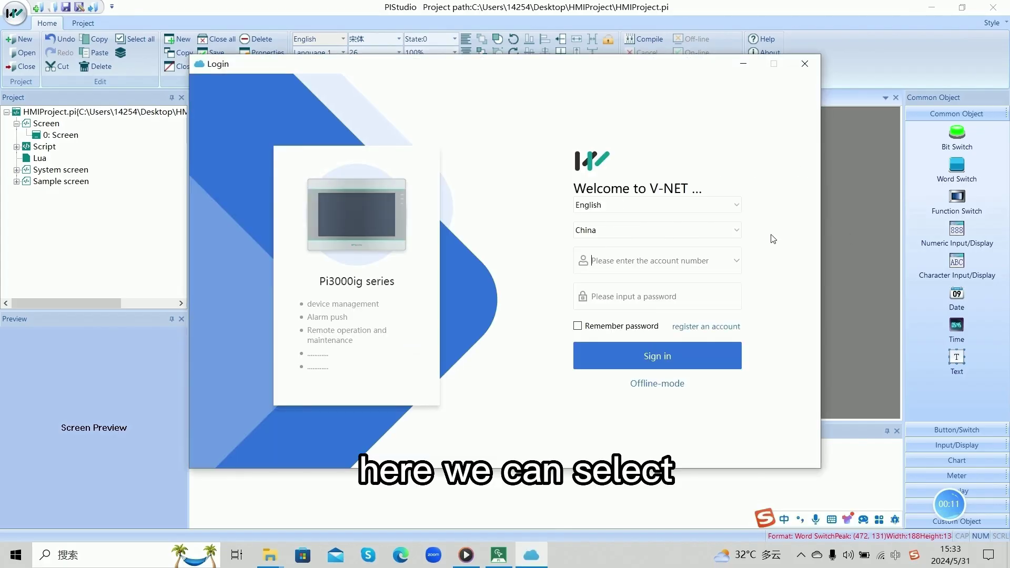
Step: Sign in to V-NET Client in English on the China server with the saved account
left_click(741, 208)
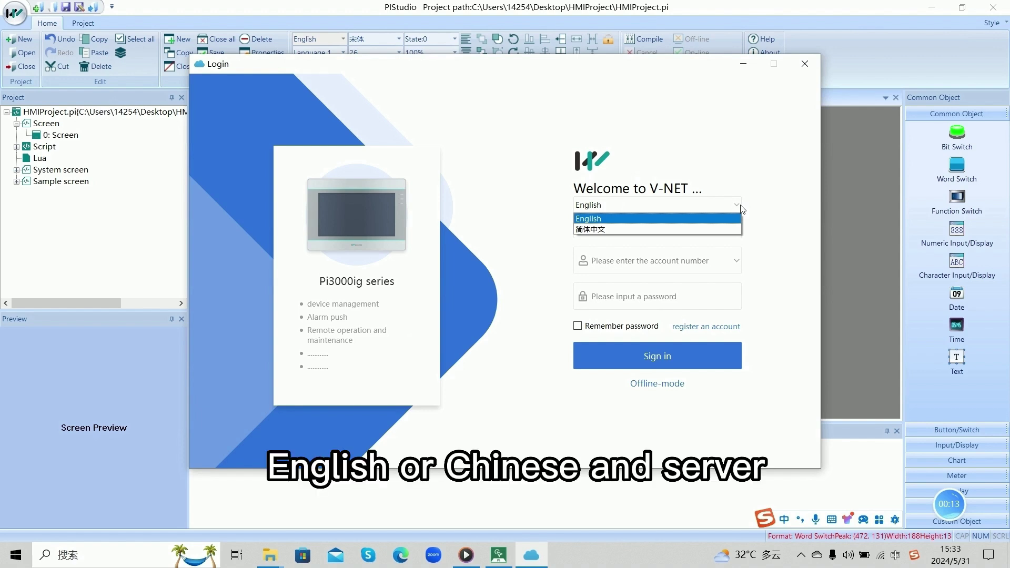
left_click(735, 205)
left_click(741, 234)
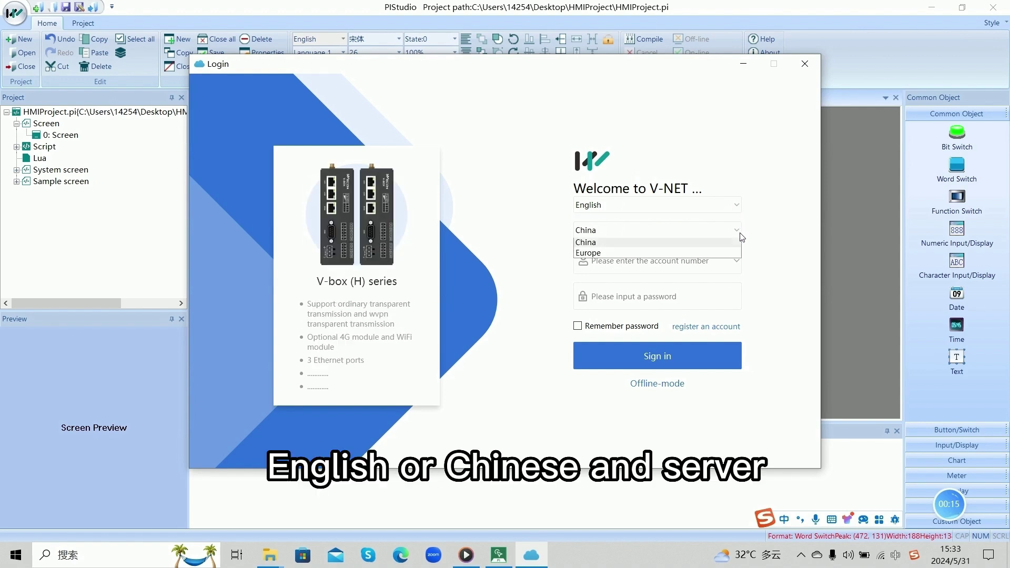
left_click(741, 242)
left_click(737, 260)
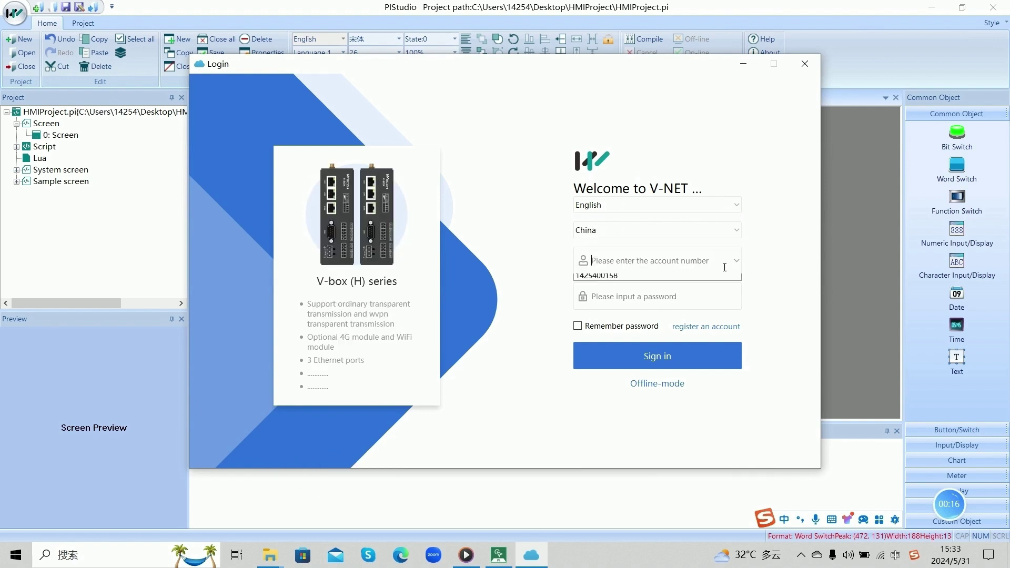
left_click(643, 277)
left_click(612, 363)
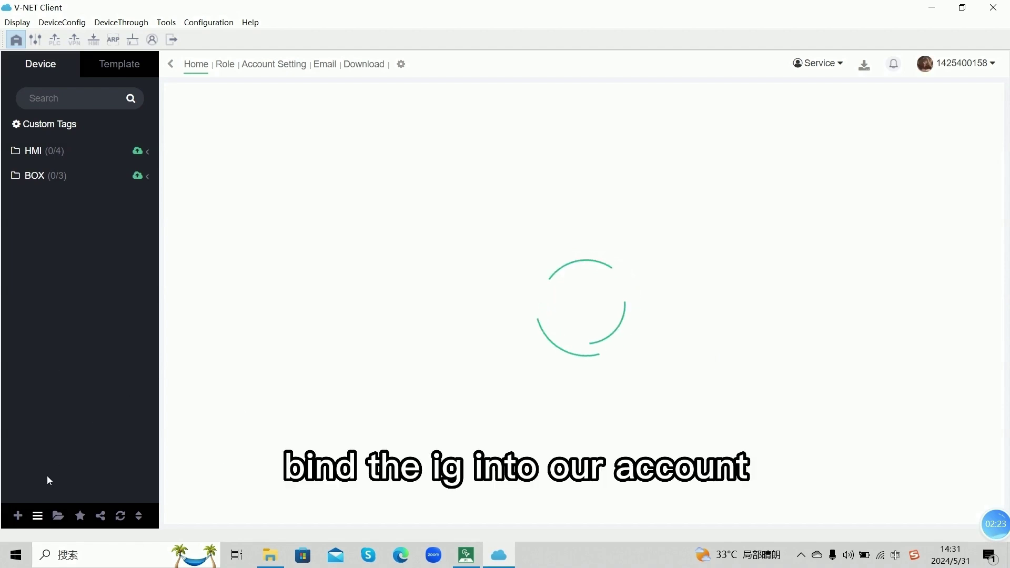
Step: Add the HMI using the pasted machine code as Access Key, the device password, and remark ig
left_click(17, 516)
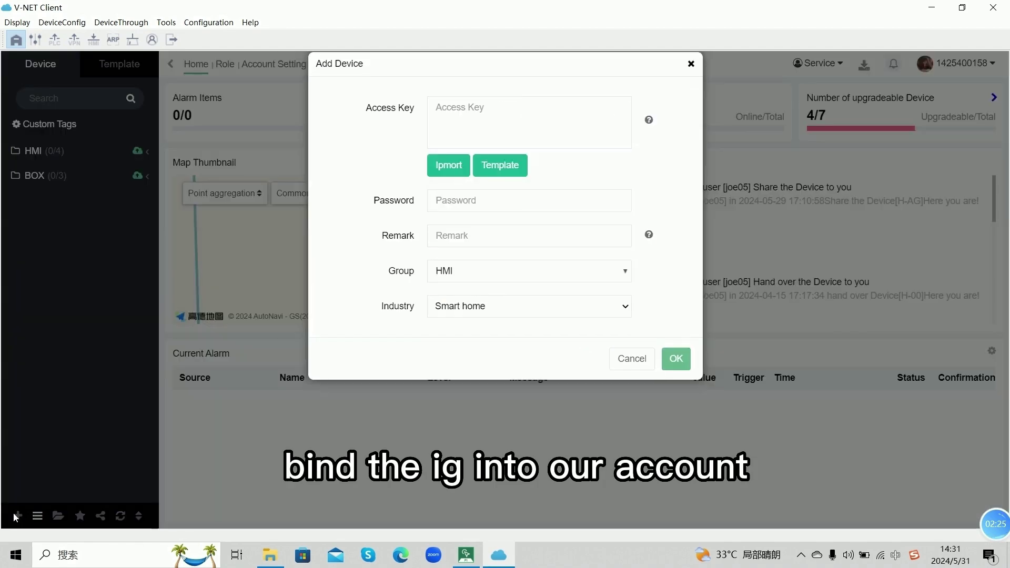
left_click(464, 146)
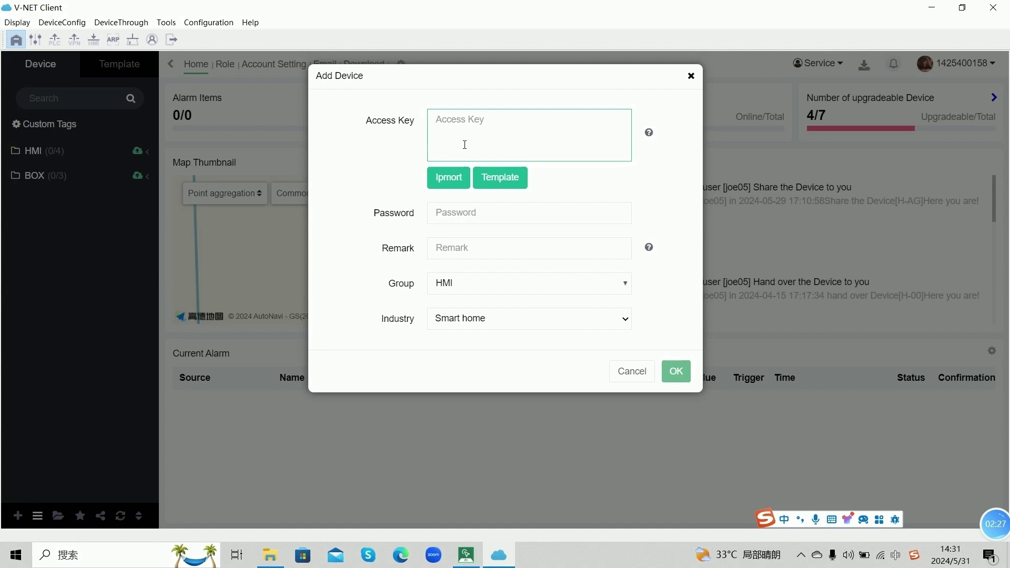
key("ctrl+v")
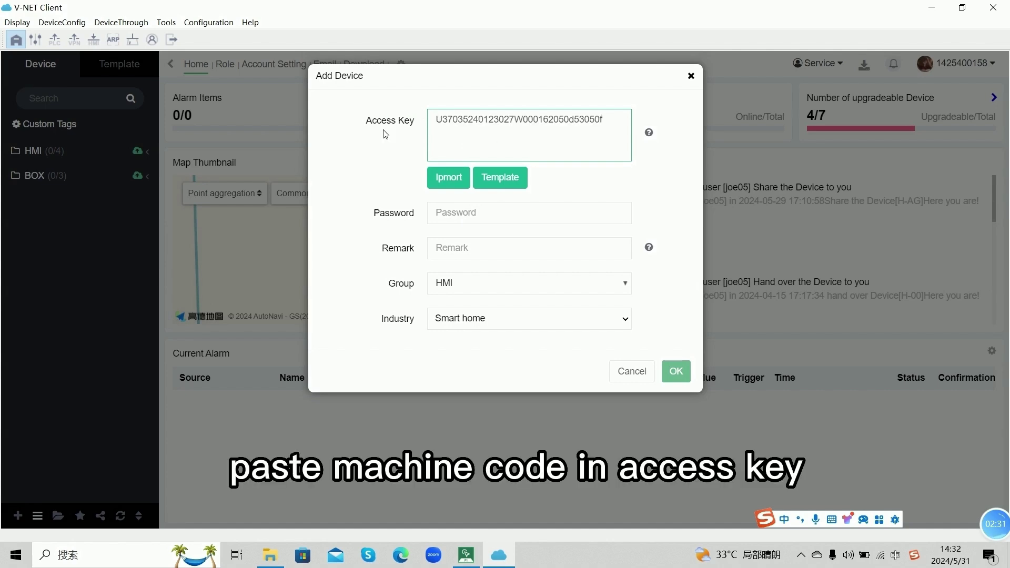
left_click(467, 212)
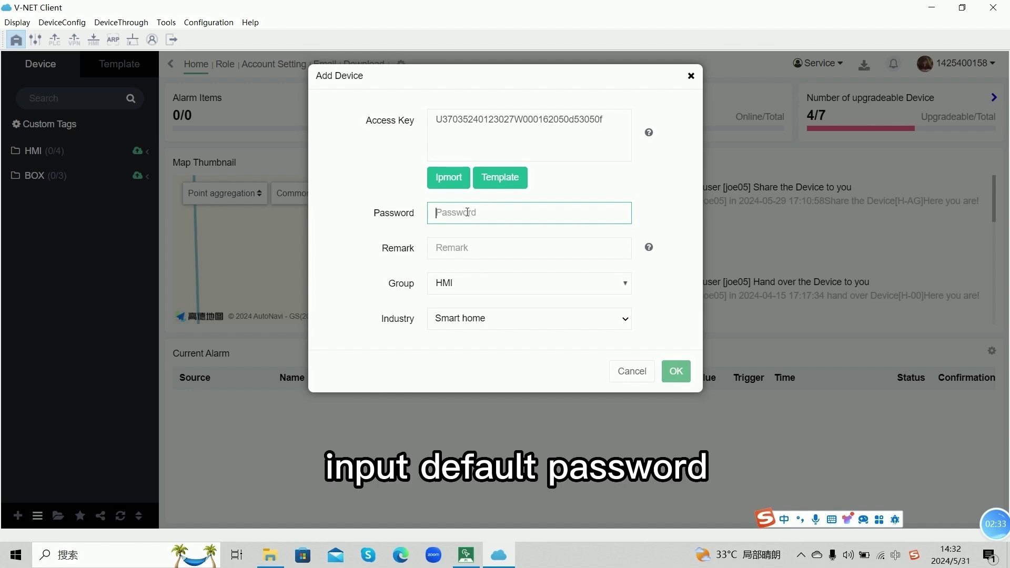
type("8")
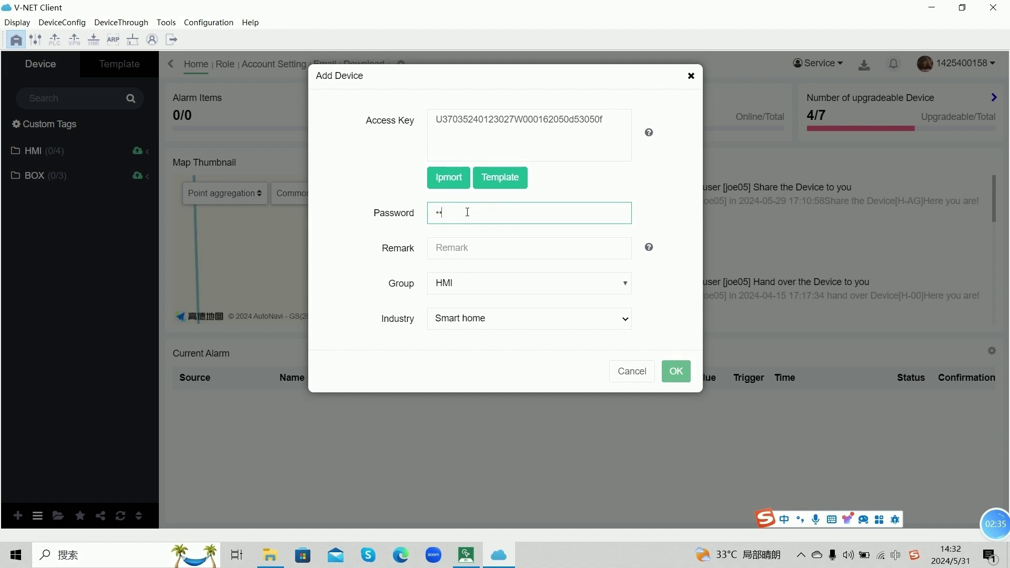
left_click(453, 249)
type("ig")
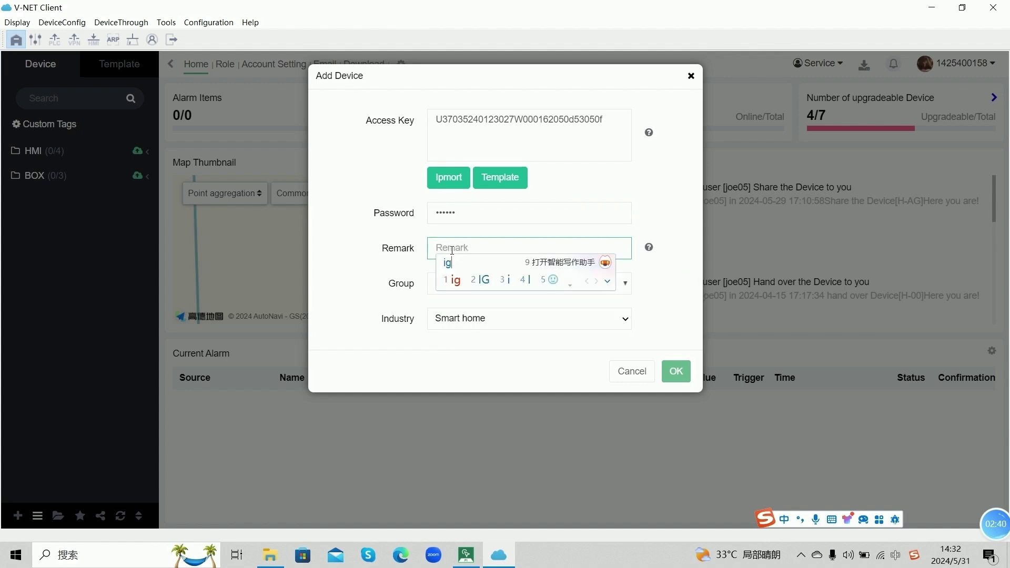
key("Return")
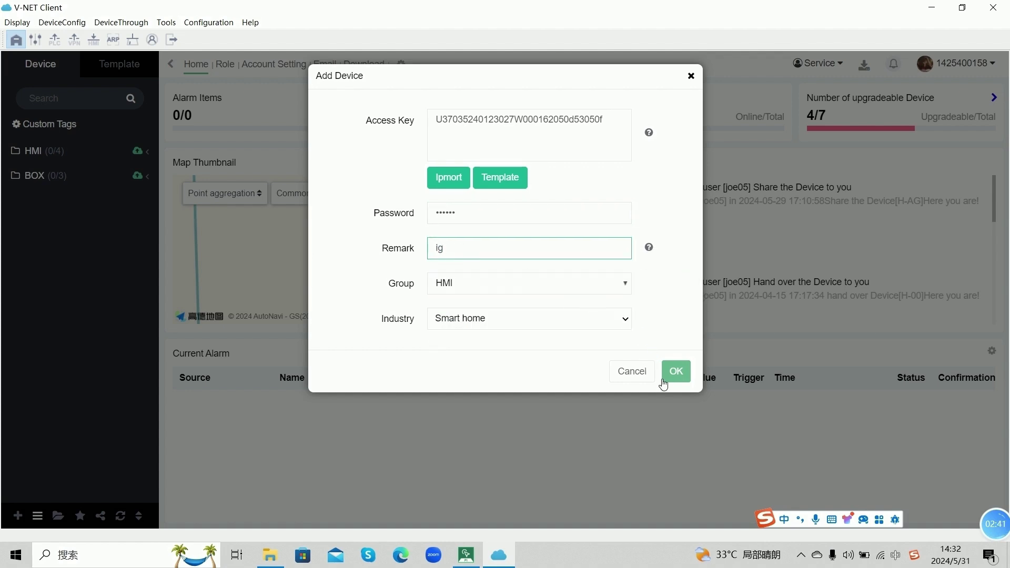
left_click(670, 379)
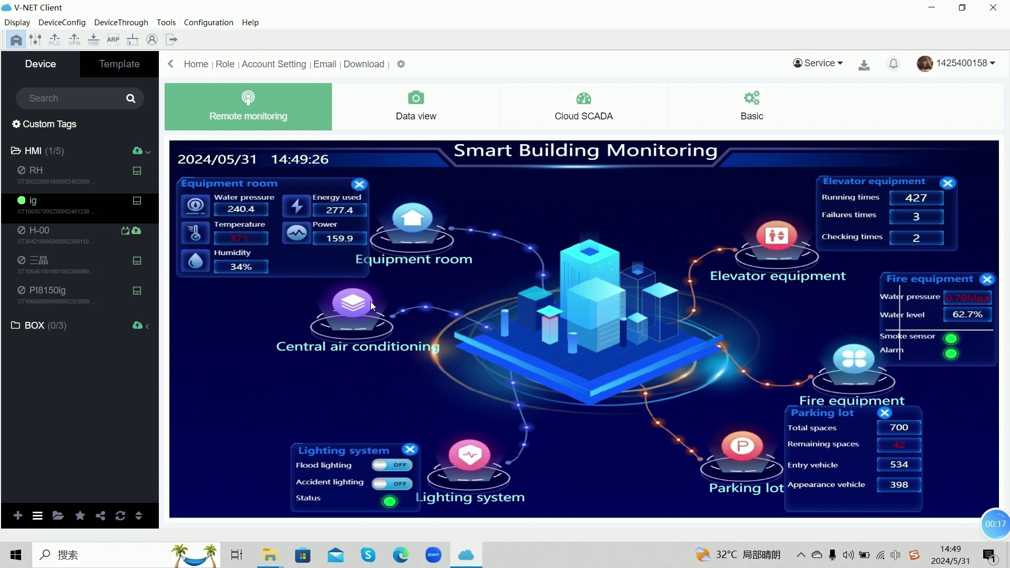
Step: Toggle Accident lighting on and back off on the ig device's remote Smart Building Monitoring screen
left_click(393, 467)
left_click(392, 468)
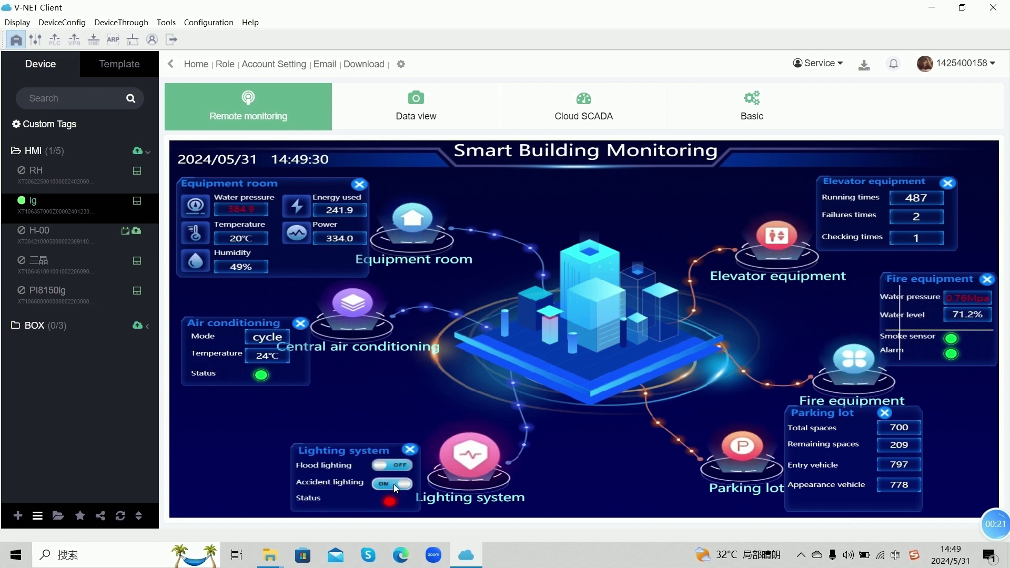